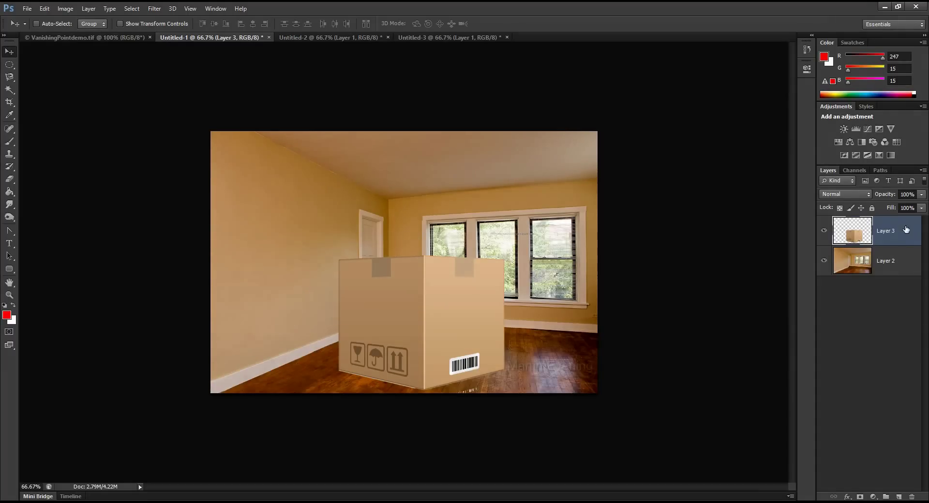
- Toggle the room photo layer's visibility to examine the cardboard box layer on its own
{"action": "left_click", "coordinate": [825, 262]}
{"action": "left_click", "coordinate": [825, 262]}
{"action": "left_click", "coordinate": [825, 262]}
{"action": "left_click", "coordinate": [824, 262]}
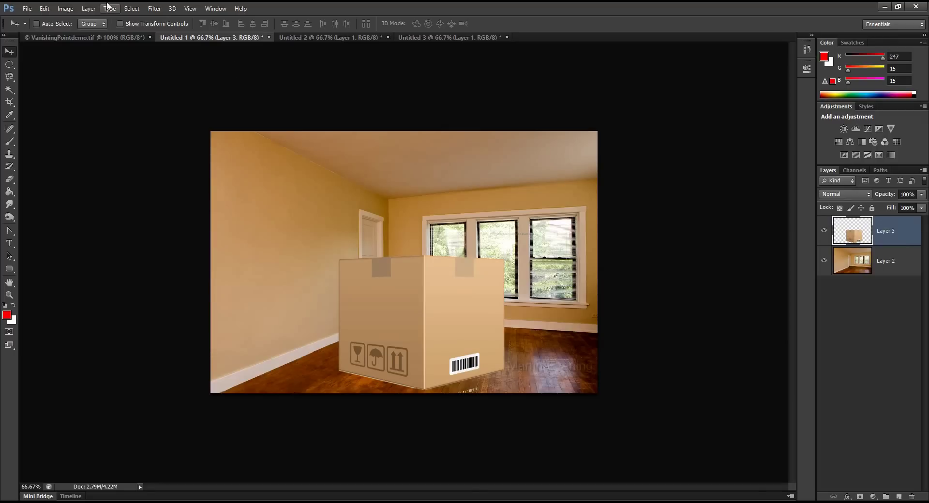
- Start the Vanishing Point filter on the box layer and create a perspective plane over the four corners of the box's left face
{"action": "left_click", "coordinate": [149, 10]}
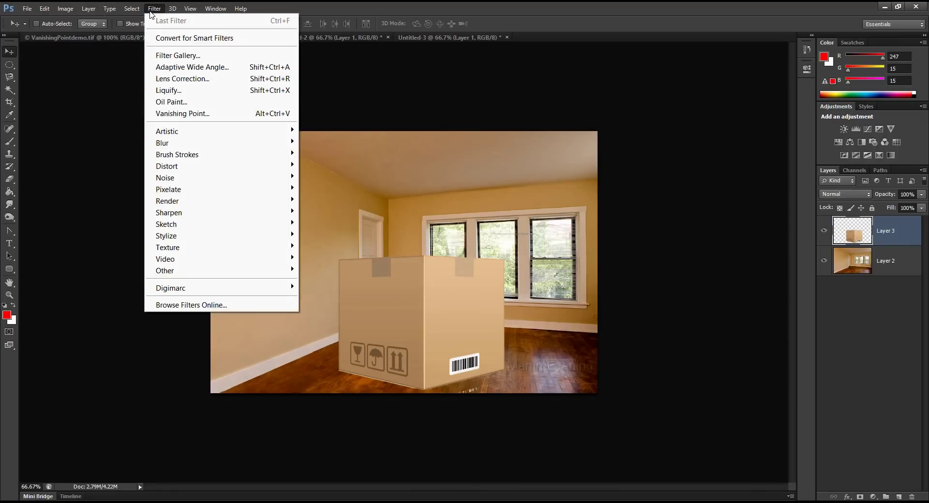
{"action": "left_click", "coordinate": [176, 112]}
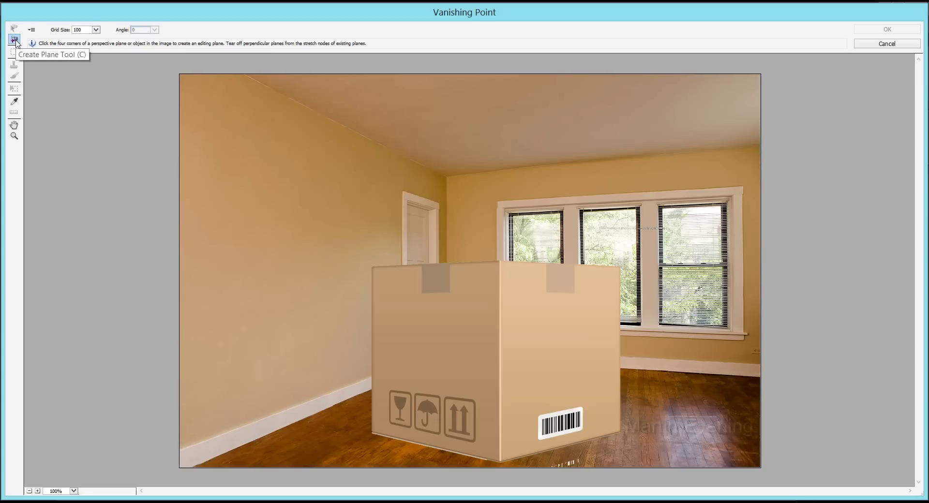
{"action": "left_click", "coordinate": [372, 266]}
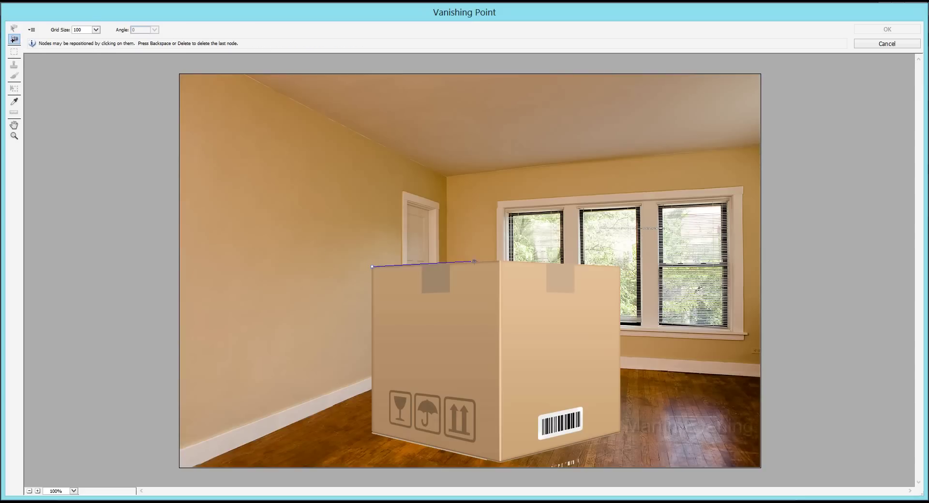
{"action": "left_click", "coordinate": [501, 262]}
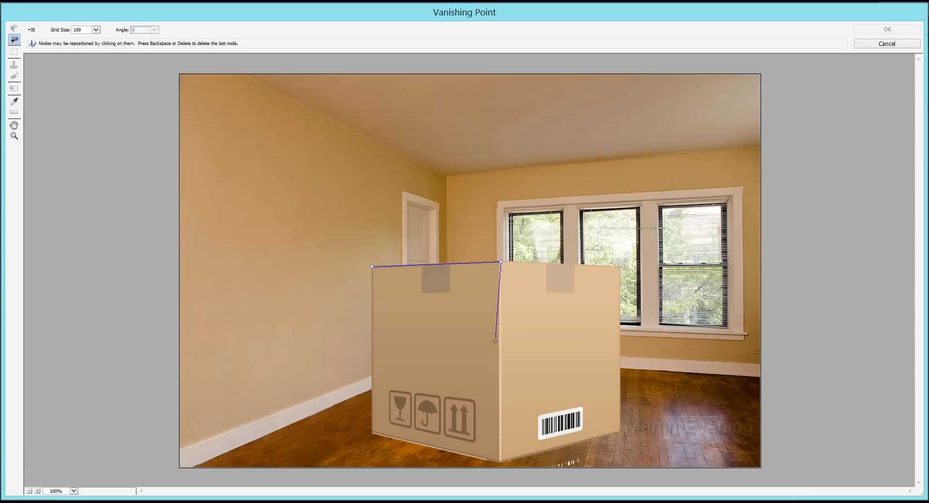
{"action": "left_click", "coordinate": [499, 460]}
{"action": "left_click", "coordinate": [371, 434]}
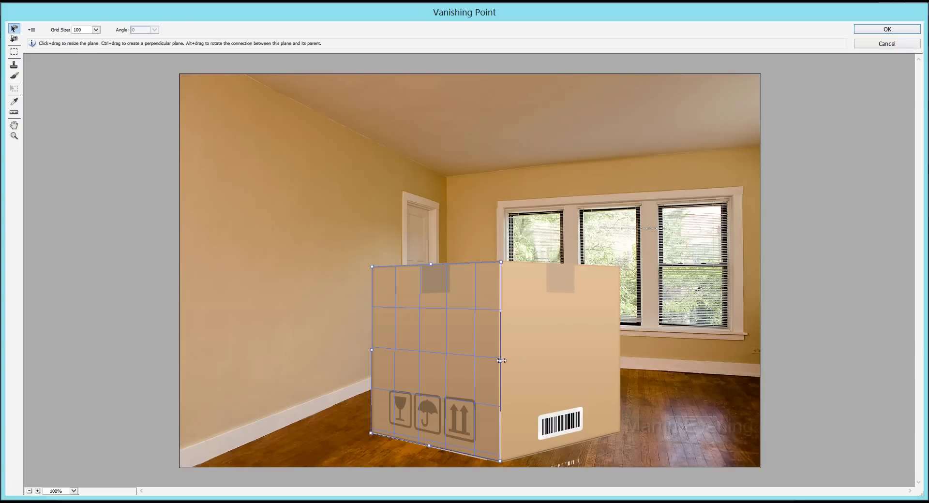
- Tear off a perpendicular plane from the box's centre edge and fit it to the right face with the barcode
{"action": "key", "text": "ctrl"}
{"action": "left_click_drag", "start_coordinate": [502, 363], "coordinate": [621, 349]}
{"action": "left_click_drag", "start_coordinate": [622, 442], "coordinate": [621, 433]}
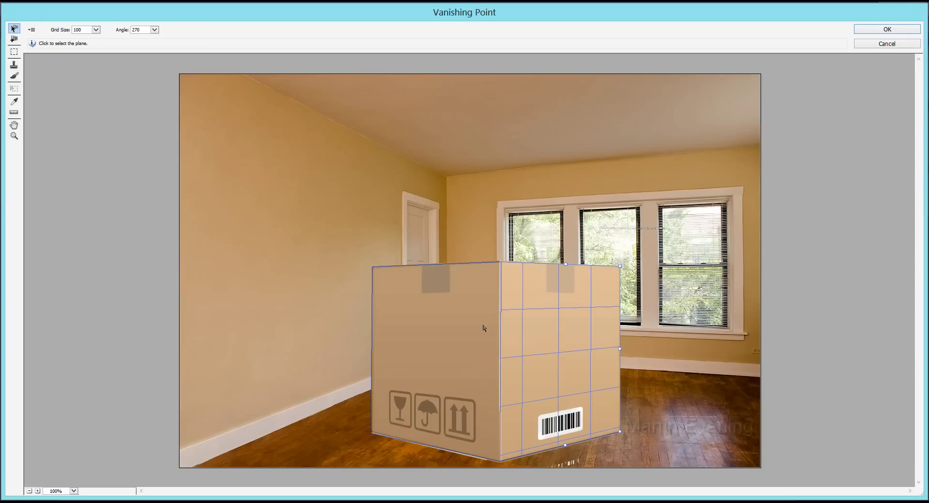
- Return the planes to Photoshop as a 3D layer, apply the filter and accept switching to the 3D workspace
{"action": "left_click", "coordinate": [33, 31]}
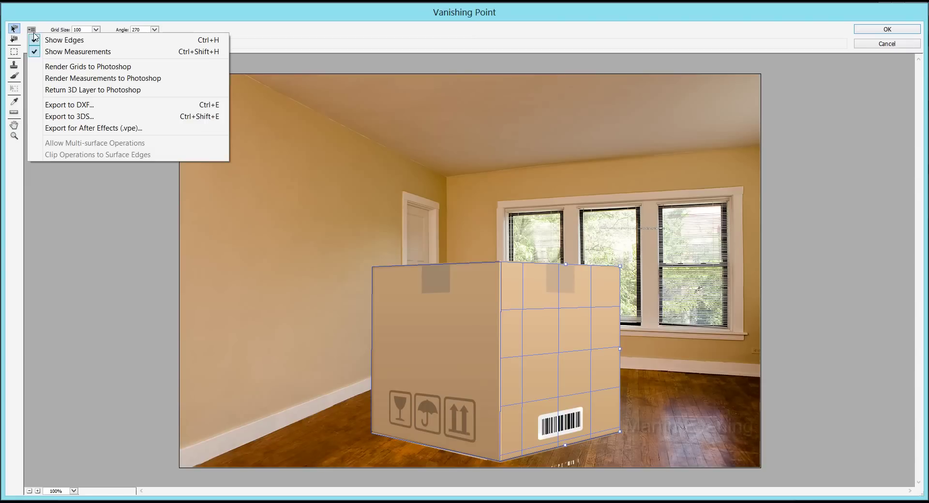
{"action": "left_click", "coordinate": [52, 94]}
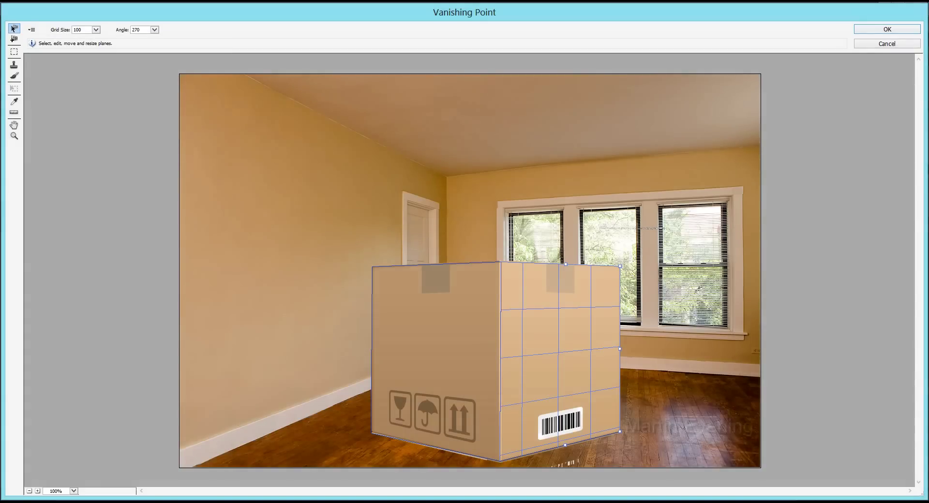
{"action": "left_click", "coordinate": [899, 30]}
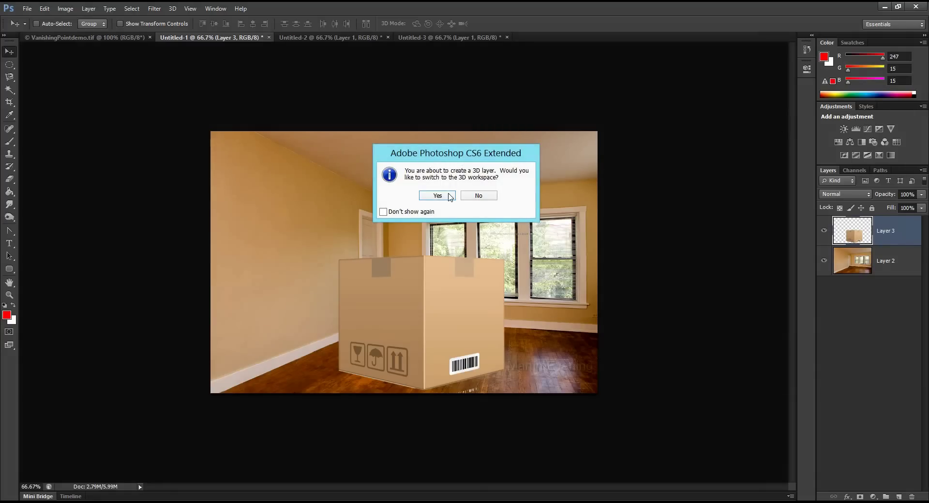
{"action": "left_click", "coordinate": [445, 196]}
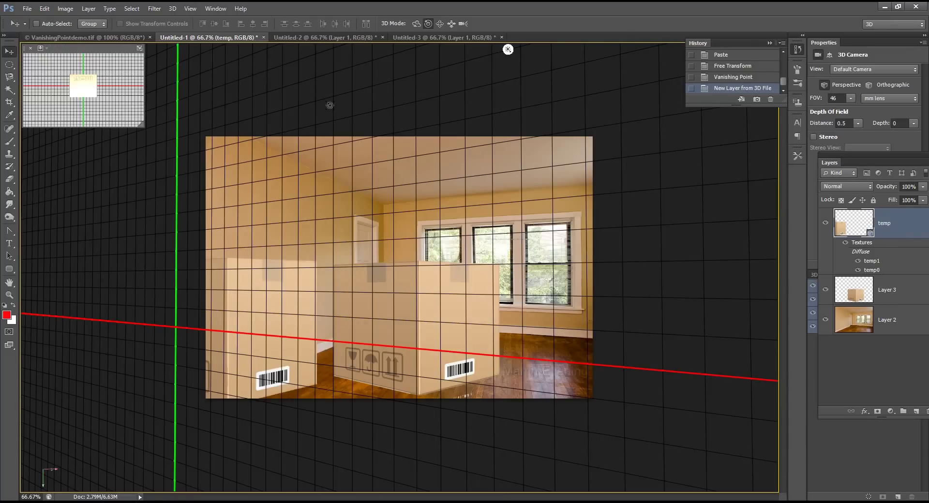
- Turn off the view extras to remove the 3D grid, and hide the original box layer, Layer 3
{"action": "left_click", "coordinate": [191, 8]}
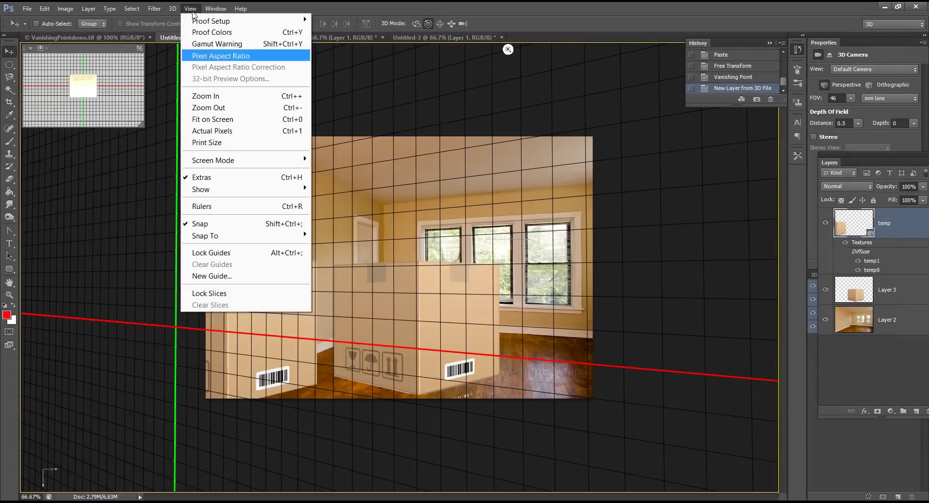
{"action": "left_click", "coordinate": [206, 176]}
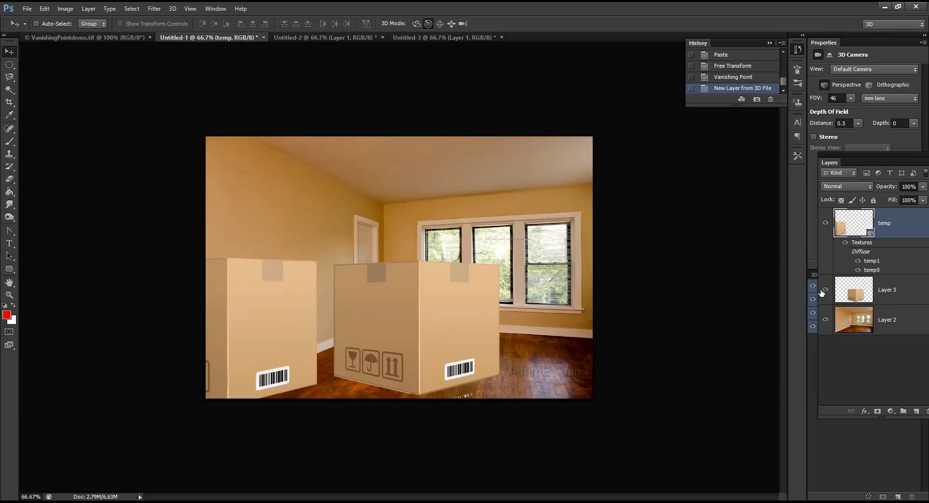
{"action": "left_click", "coordinate": [825, 290]}
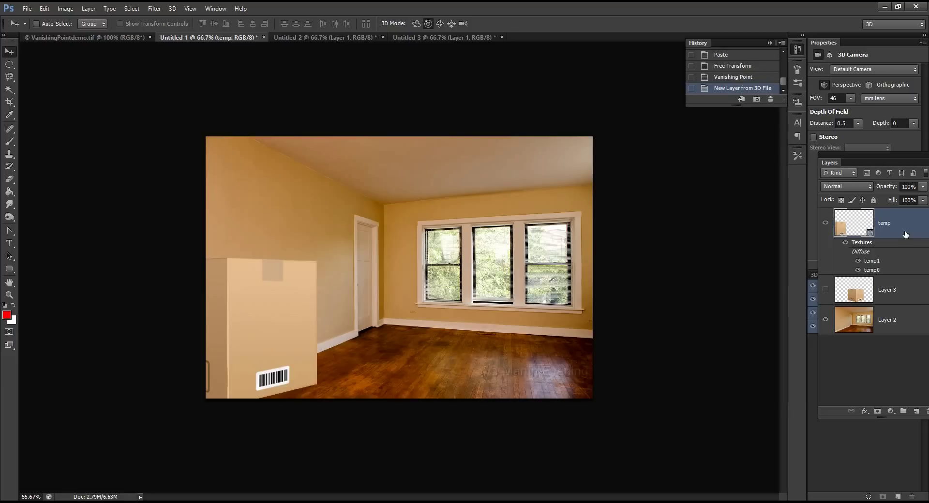
- Roll the 3D view of the box slightly, and pan the box from the room's left edge to the middle of the picture
{"action": "mouse_move", "coordinate": [267, 293]}
{"action": "left_mouse_down"}
{"action": "mouse_move", "coordinate": [292, 290]}
{"action": "mouse_move", "coordinate": [264, 303]}
{"action": "left_mouse_up"}
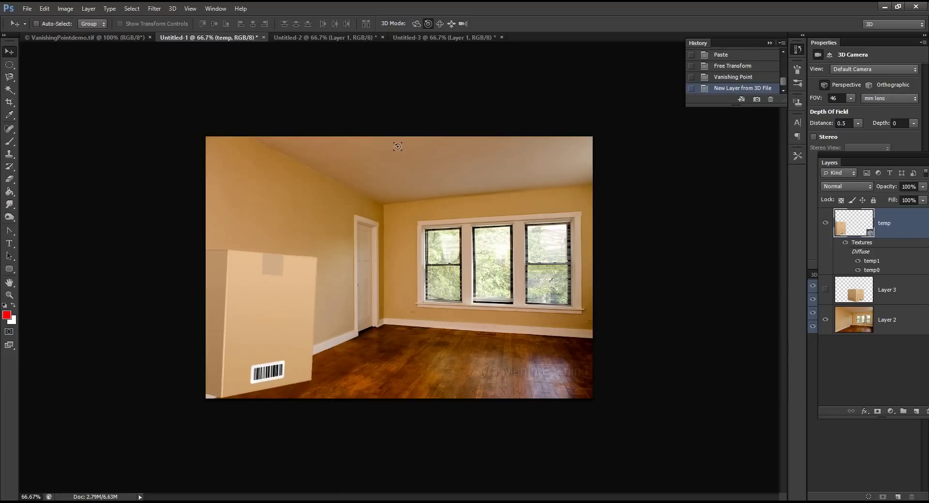
{"action": "left_click", "coordinate": [440, 24]}
{"action": "left_click_drag", "start_coordinate": [245, 304], "coordinate": [430, 303]}
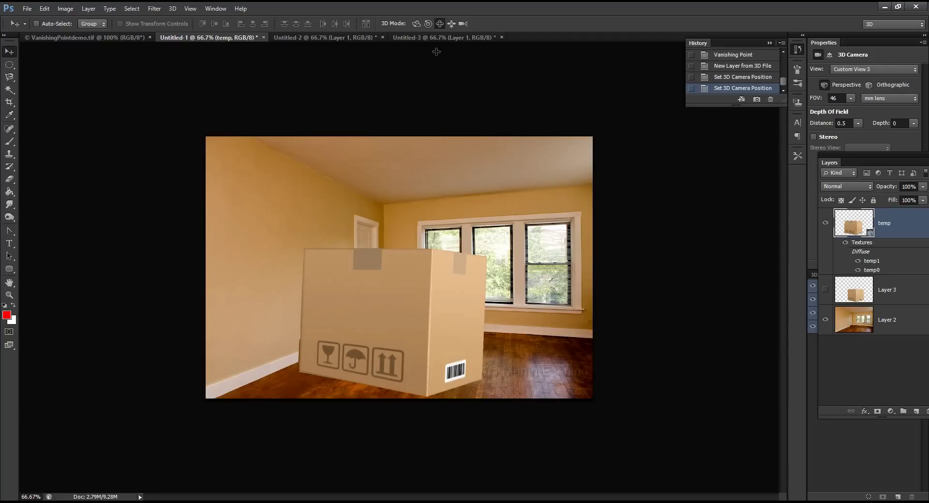
- Orbit the 3D box to a new viewing angle and pan it slightly down and to the right in the room
{"action": "left_click", "coordinate": [416, 23]}
{"action": "mouse_move", "coordinate": [347, 248]}
{"action": "left_mouse_down"}
{"action": "mouse_move", "coordinate": [370, 260]}
{"action": "mouse_move", "coordinate": [355, 252]}
{"action": "left_mouse_up"}
{"action": "left_click_drag", "start_coordinate": [458, 316], "coordinate": [386, 318]}
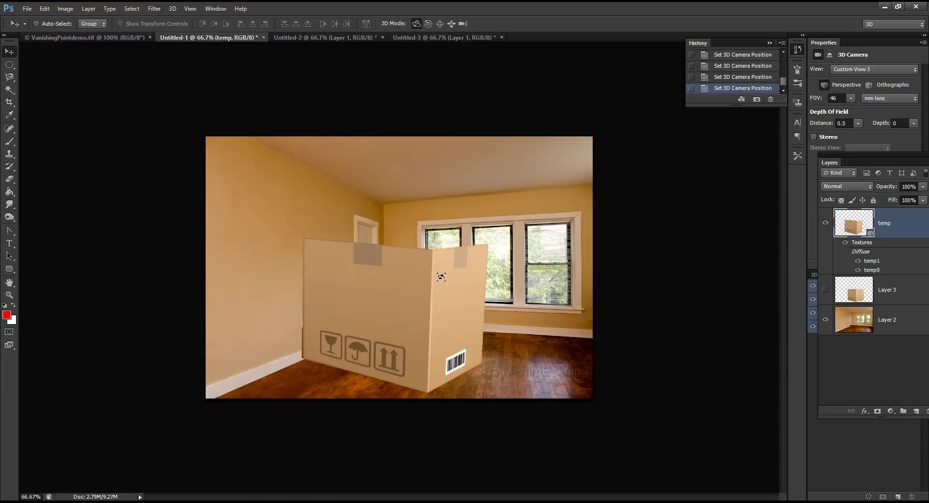
{"action": "left_click", "coordinate": [439, 24]}
{"action": "left_click_drag", "start_coordinate": [410, 305], "coordinate": [422, 322]}
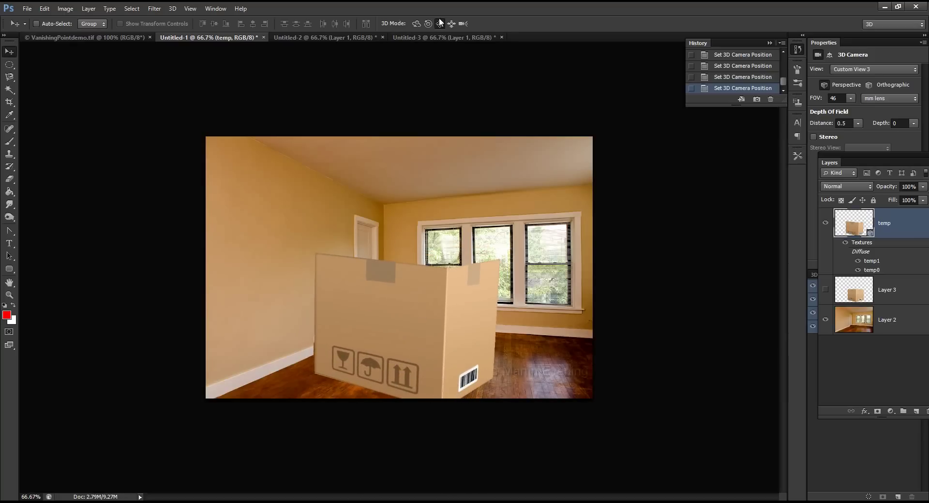
- Roll the 3D box slightly to straighten it, and pan it left towards the room's side wall
{"action": "left_click", "coordinate": [417, 23]}
{"action": "left_click", "coordinate": [428, 23]}
{"action": "left_click_drag", "start_coordinate": [474, 274], "coordinate": [476, 259]}
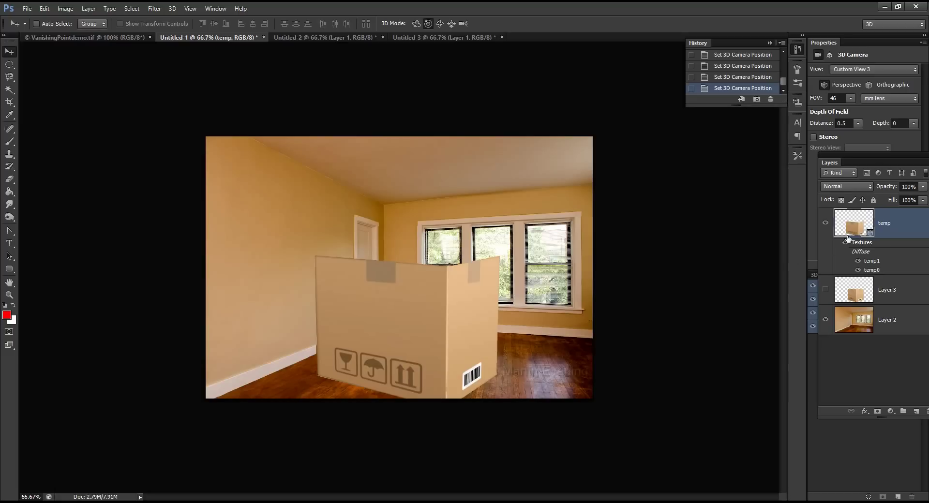
{"action": "left_click", "coordinate": [440, 23]}
{"action": "left_click_drag", "start_coordinate": [382, 300], "coordinate": [317, 304]}
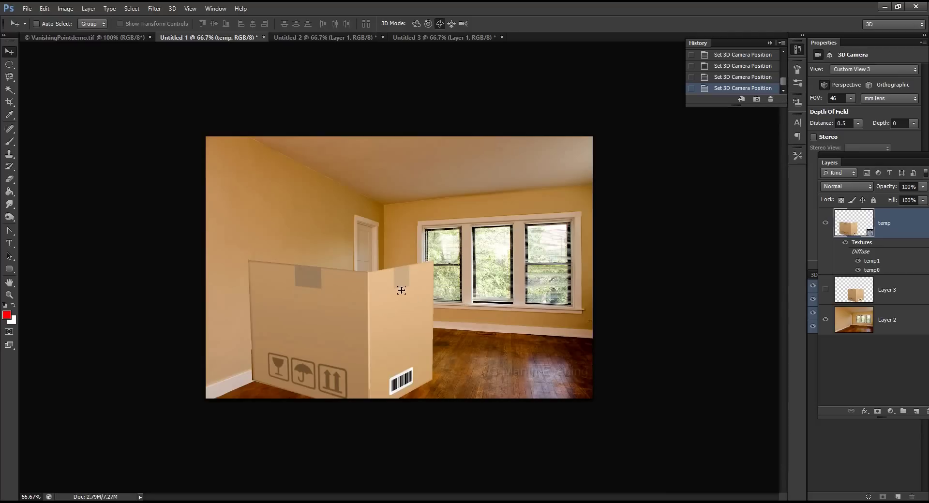
- Switch from the 3D camera to the scene properties and move the Layers panel clear of the Properties and Channels panels
{"action": "left_click", "coordinate": [608, 417]}
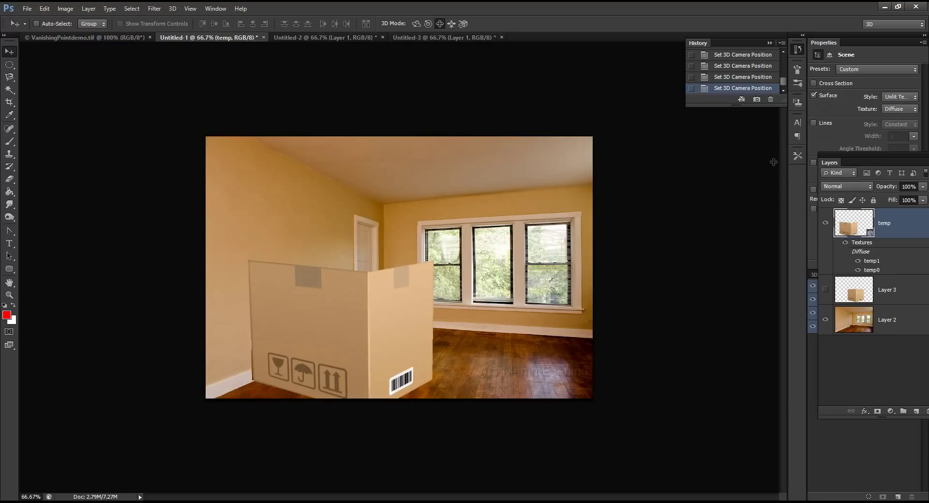
{"action": "left_click_drag", "start_coordinate": [825, 162], "coordinate": [650, 127]}
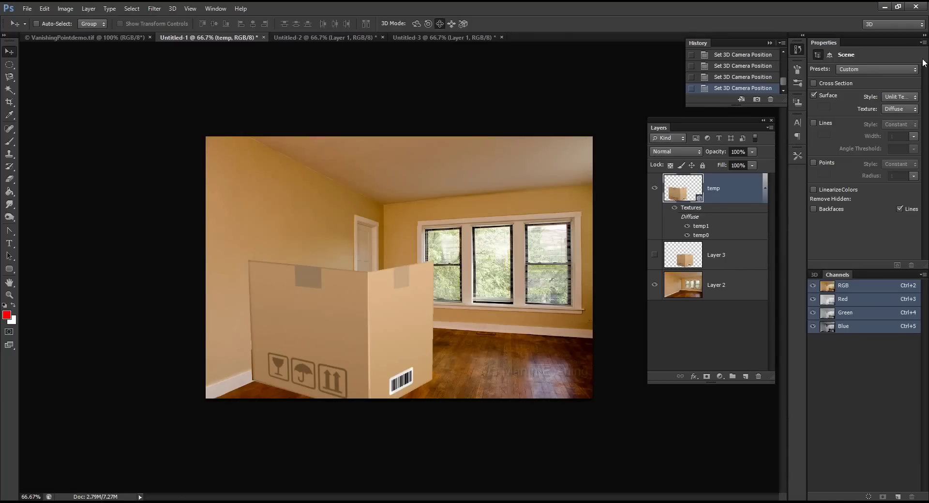
- Activate the Slide 3D mode for the box layer
{"action": "left_click", "coordinate": [452, 24]}
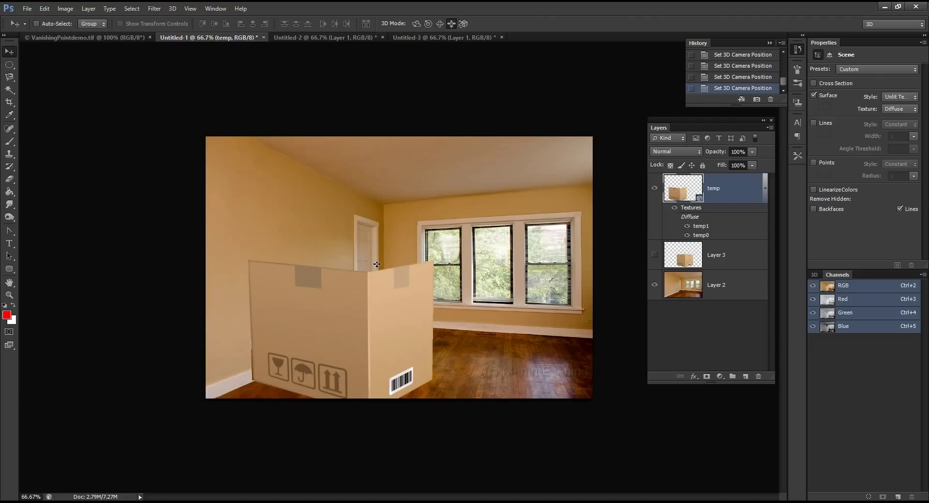